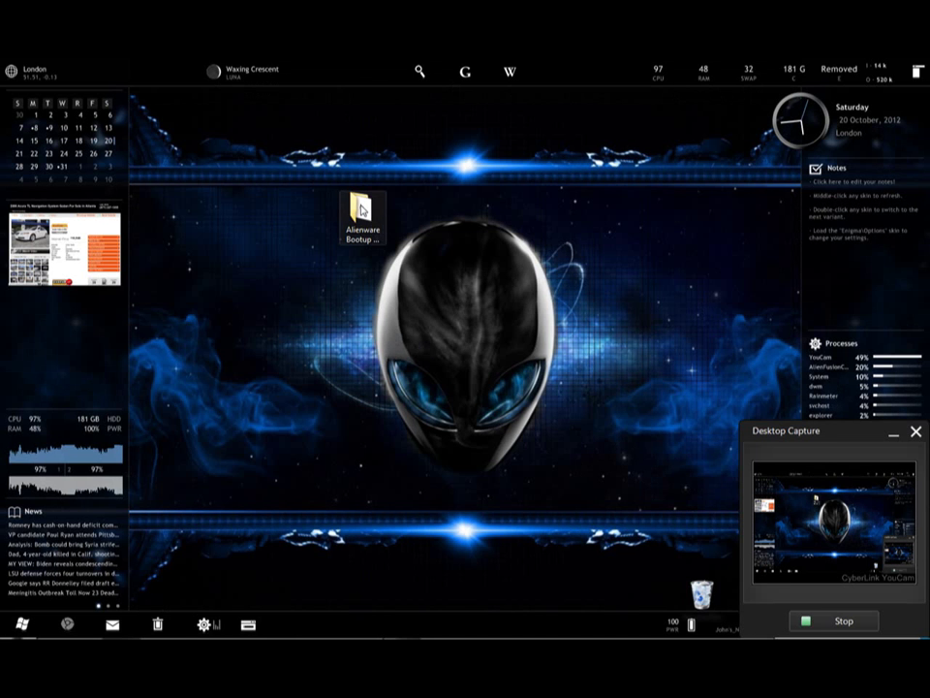
- Open the Alienware Bootup folder and browse through the Pieces1 animation frames
double_click(362, 209)
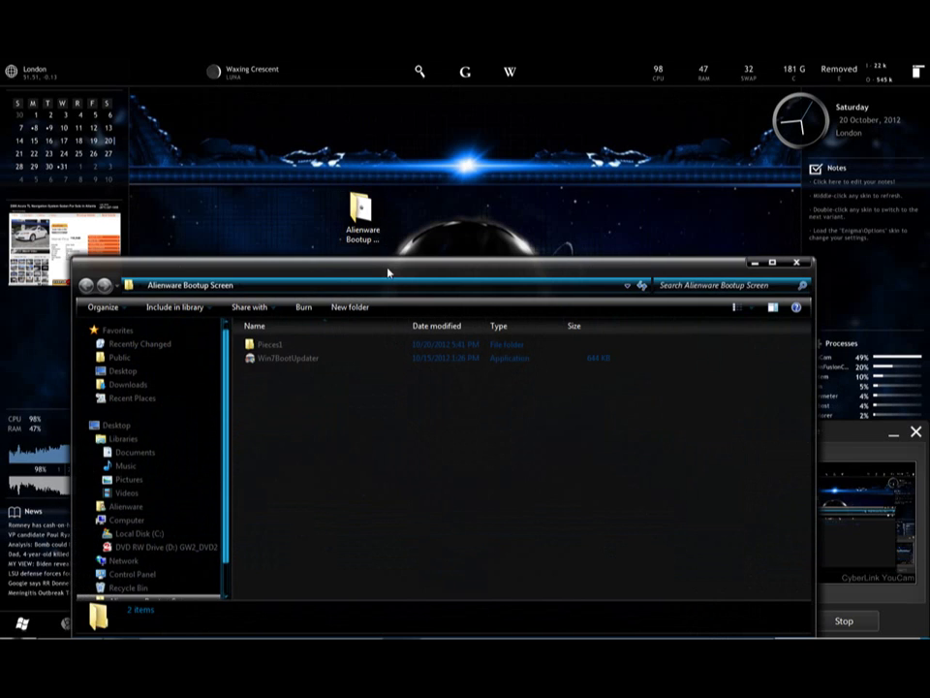
drag(387, 273, 378, 200)
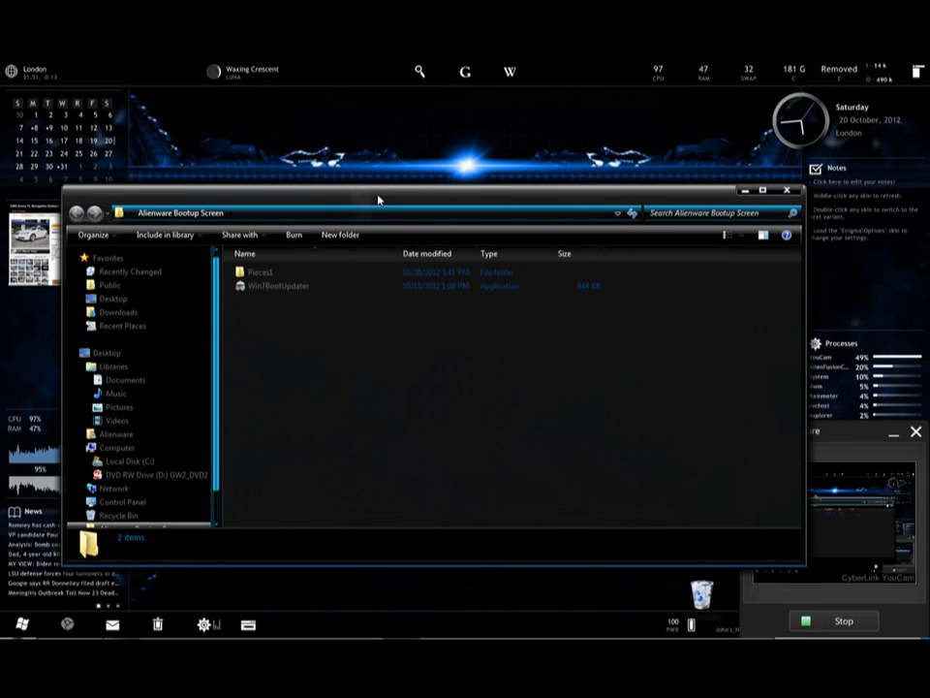
double_click(260, 273)
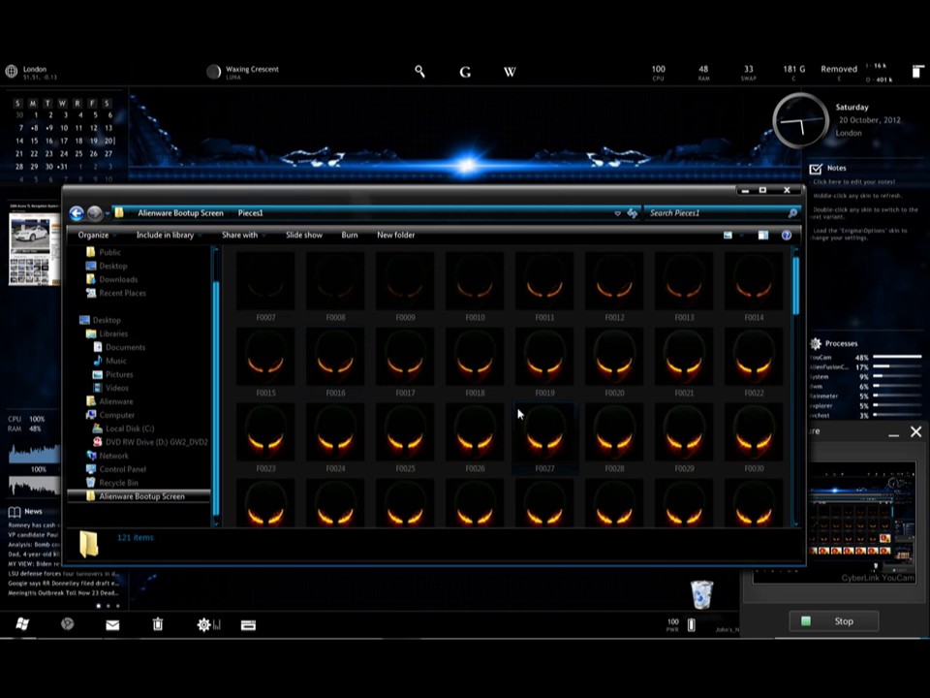
scroll(462, 374, down, 3)
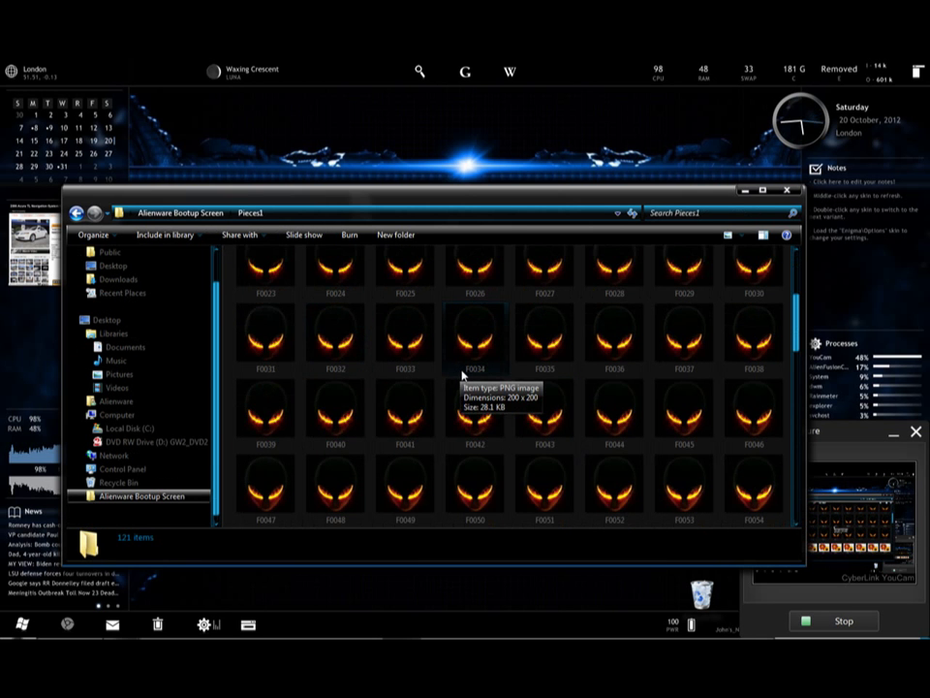
scroll(463, 374, down, 3)
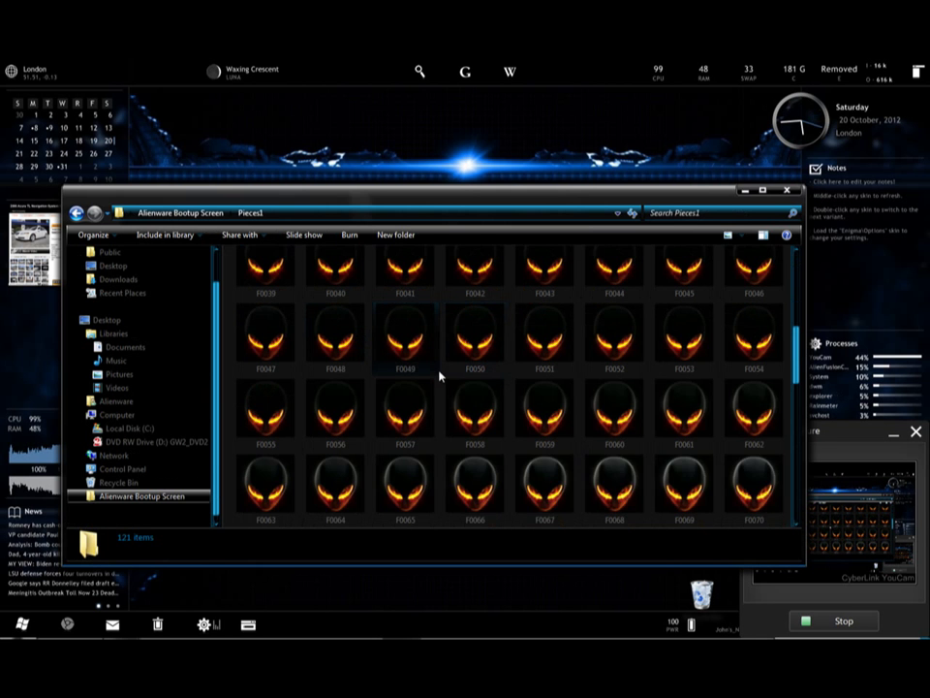
scroll(439, 376, down, 5)
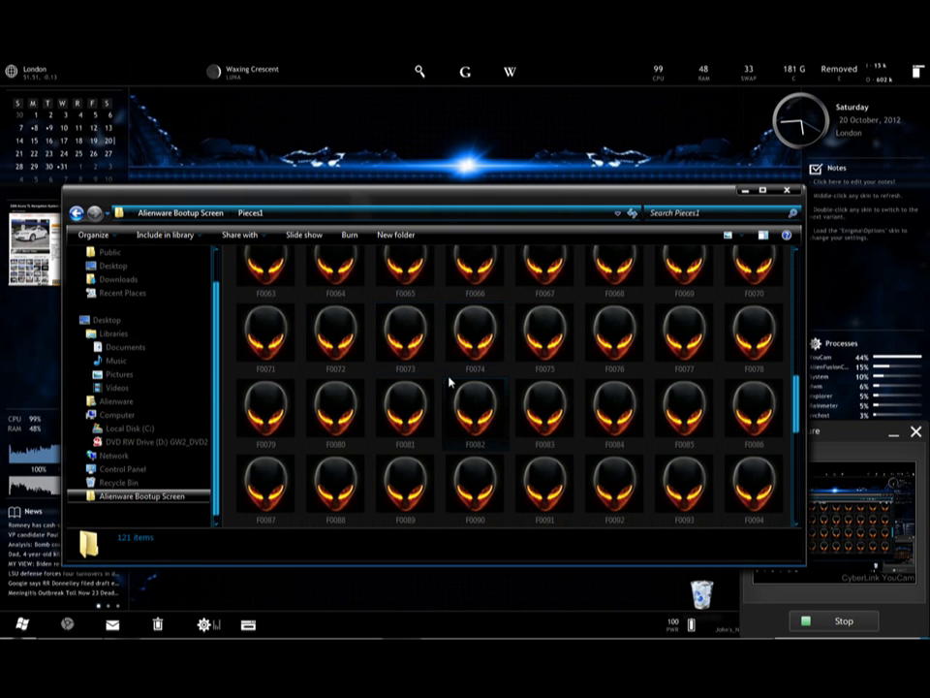
scroll(449, 383, down, 5)
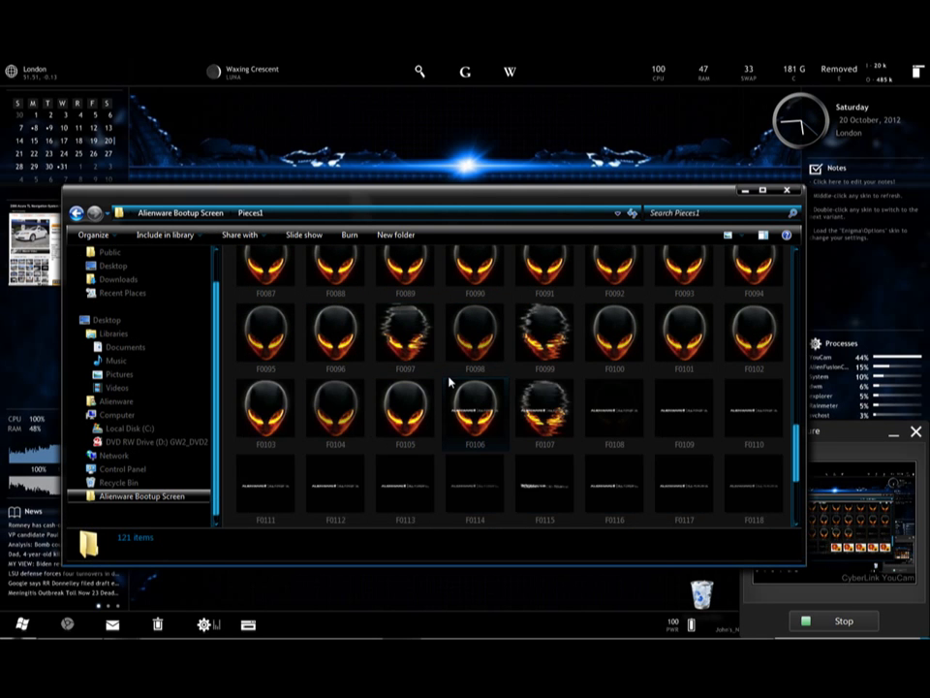
scroll(448, 382, down, 3)
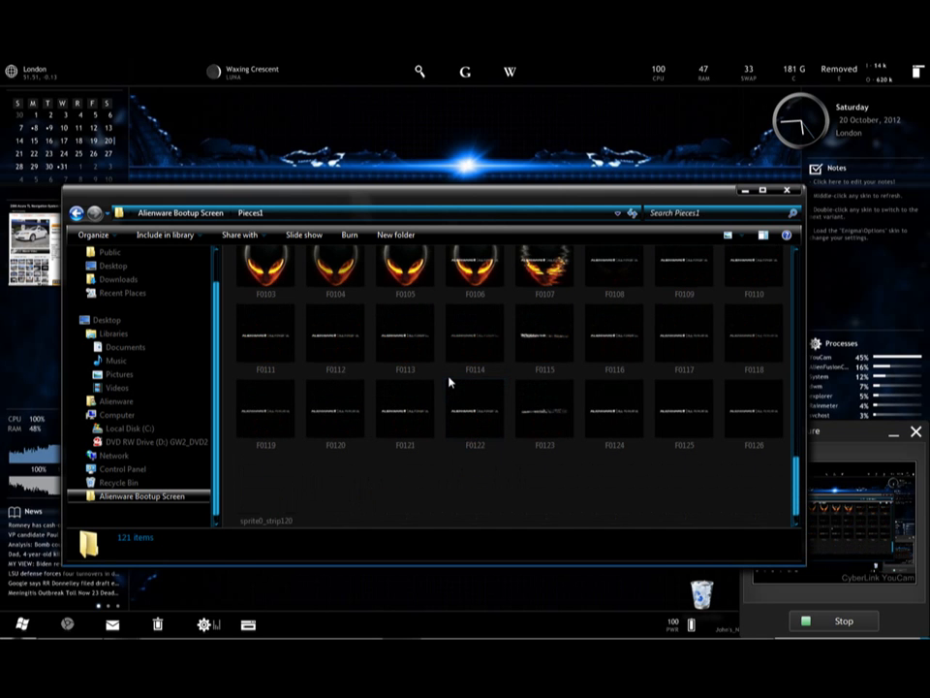
scroll(449, 383, up, 10)
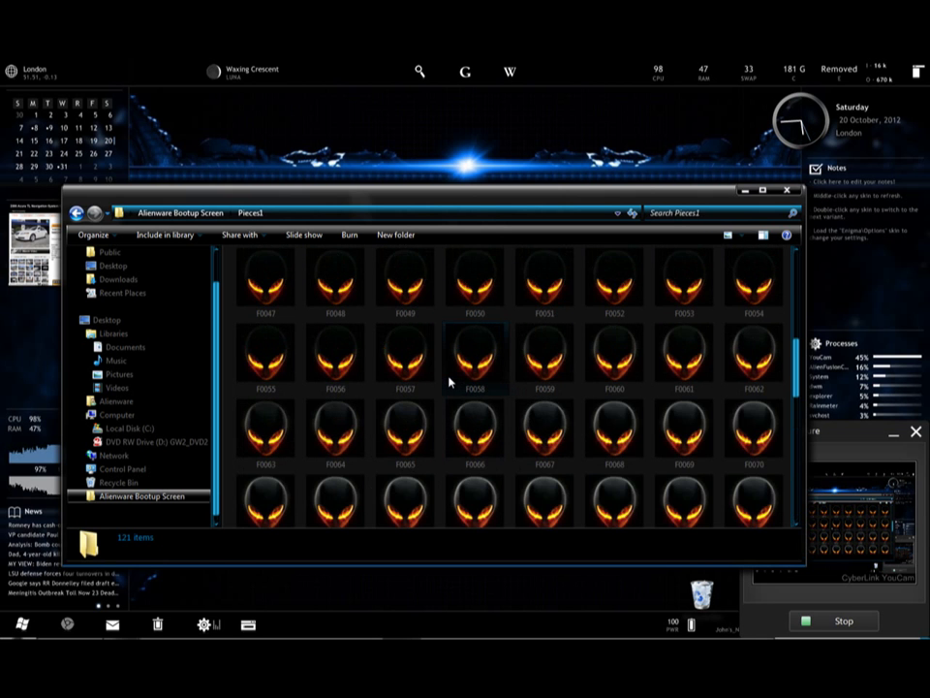
scroll(448, 382, up, 5)
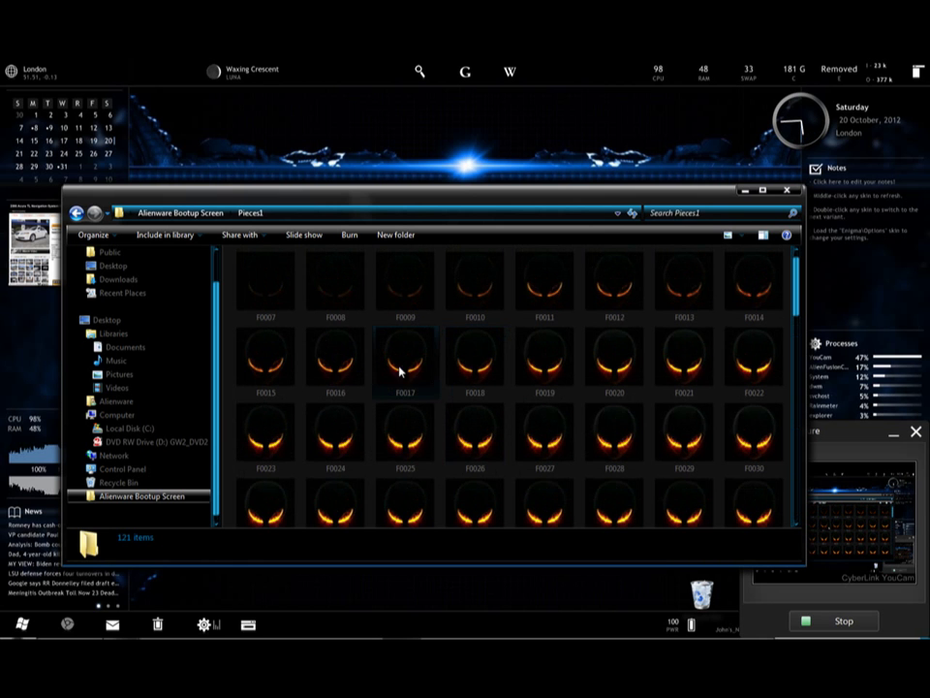
- Reopen the Alienware Bootup Screen folder and run Win7BootUpdater as administrator
click(791, 196)
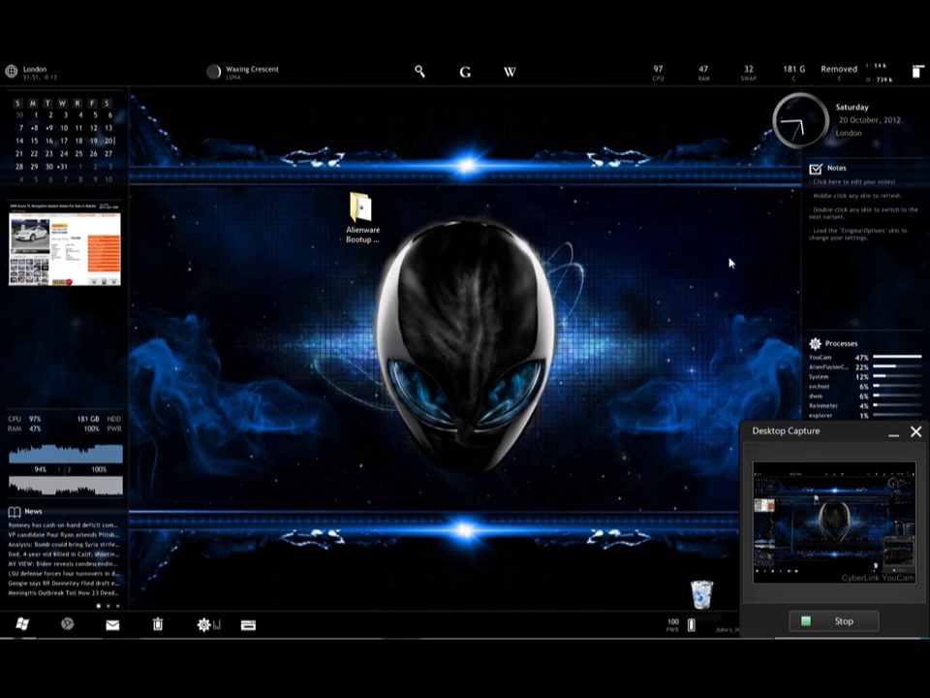
double_click(353, 213)
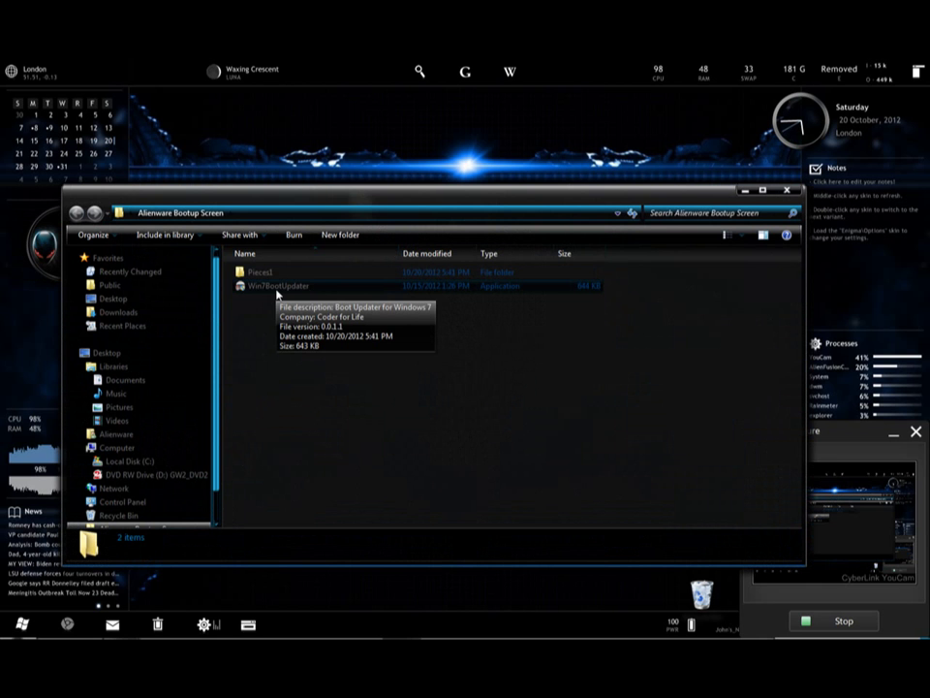
click(256, 288)
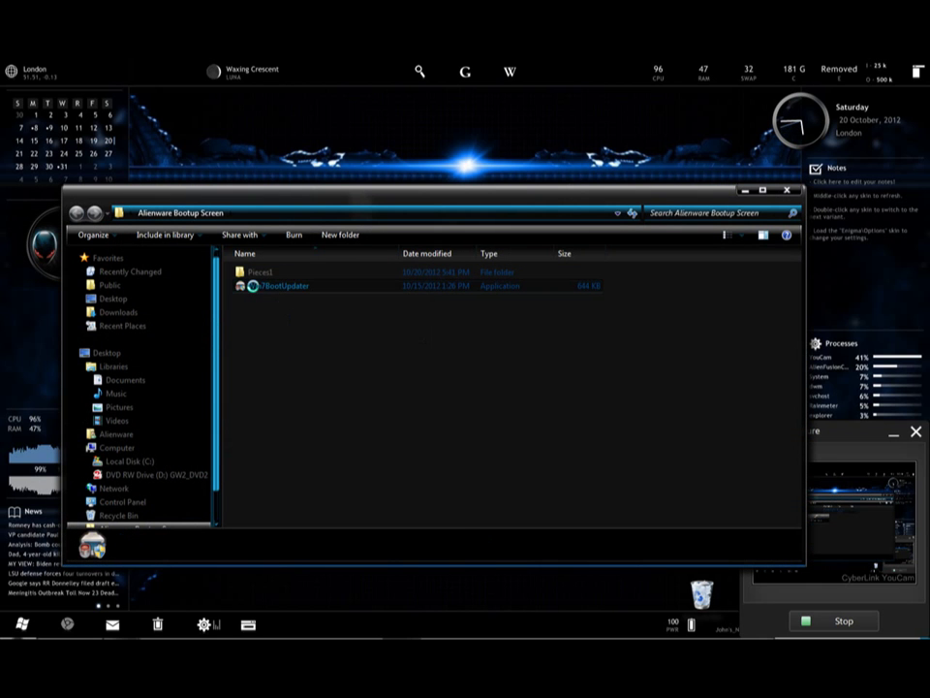
right_click(255, 289)
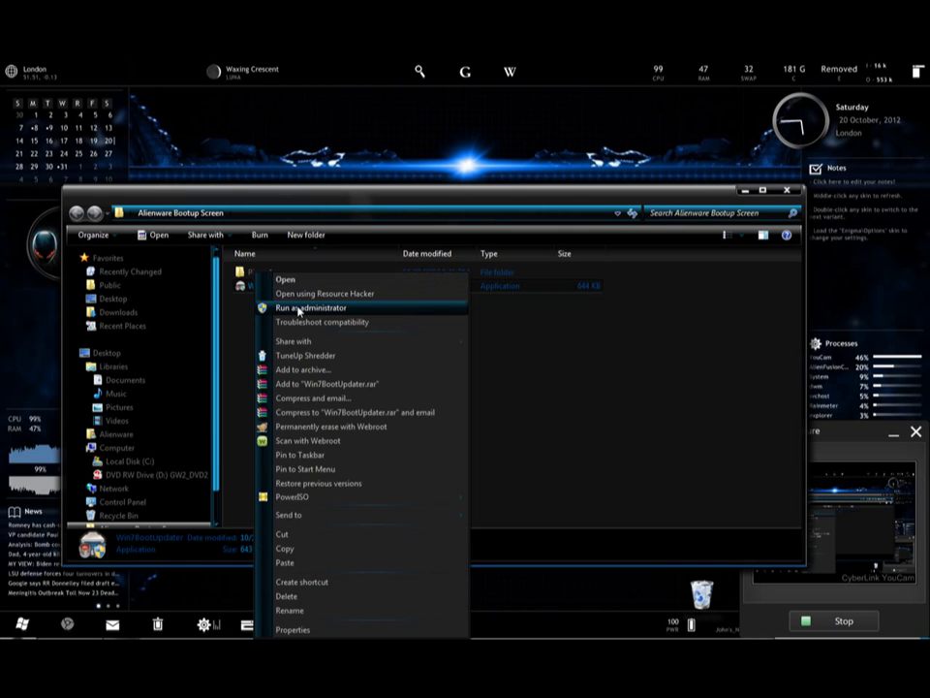
click(298, 309)
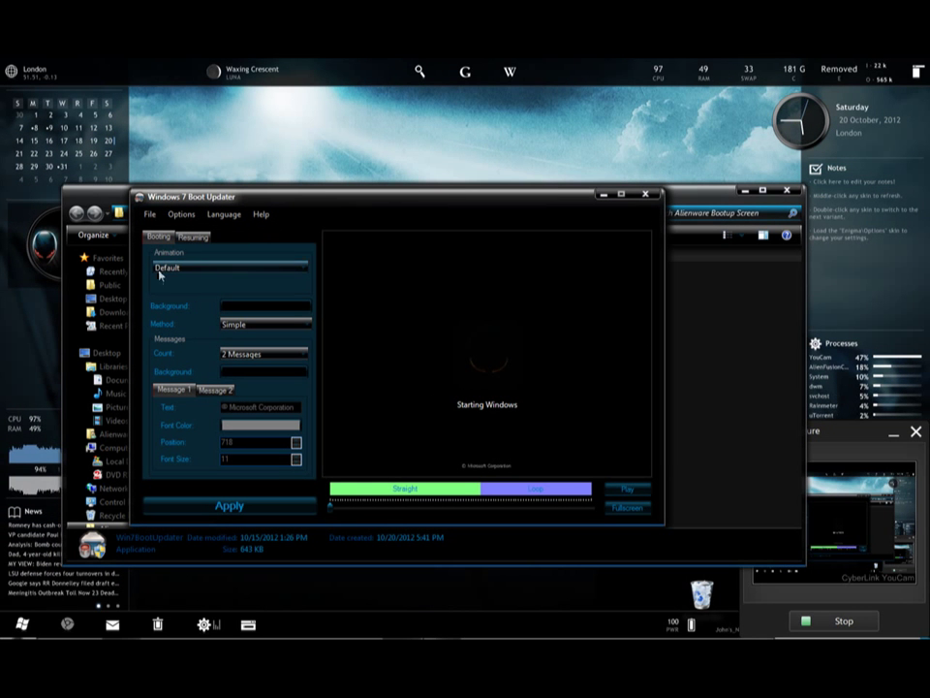
- Change the Booting animation type from Default to Animation
click(305, 267)
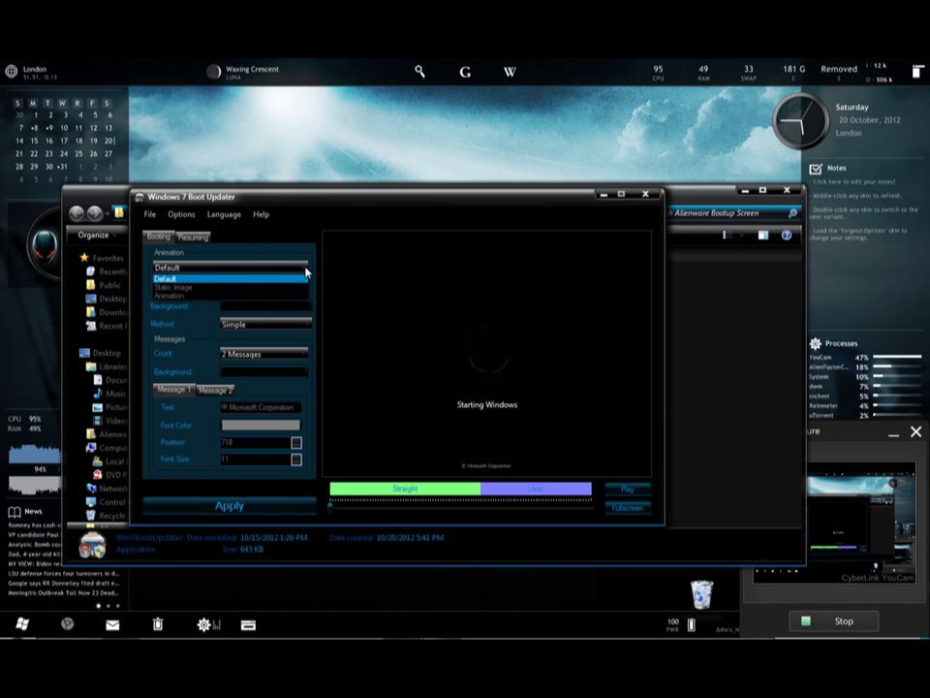
click(215, 300)
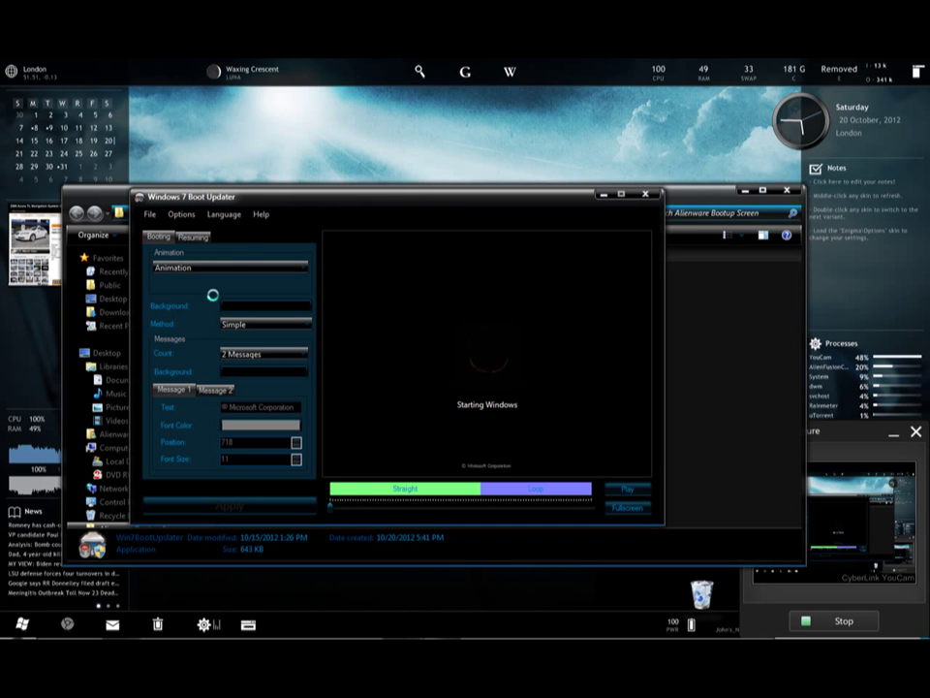
- Select Desktop > Alienware Bootup Screen > Pieces1 as the boot animation frames folder
click(148, 214)
click(176, 238)
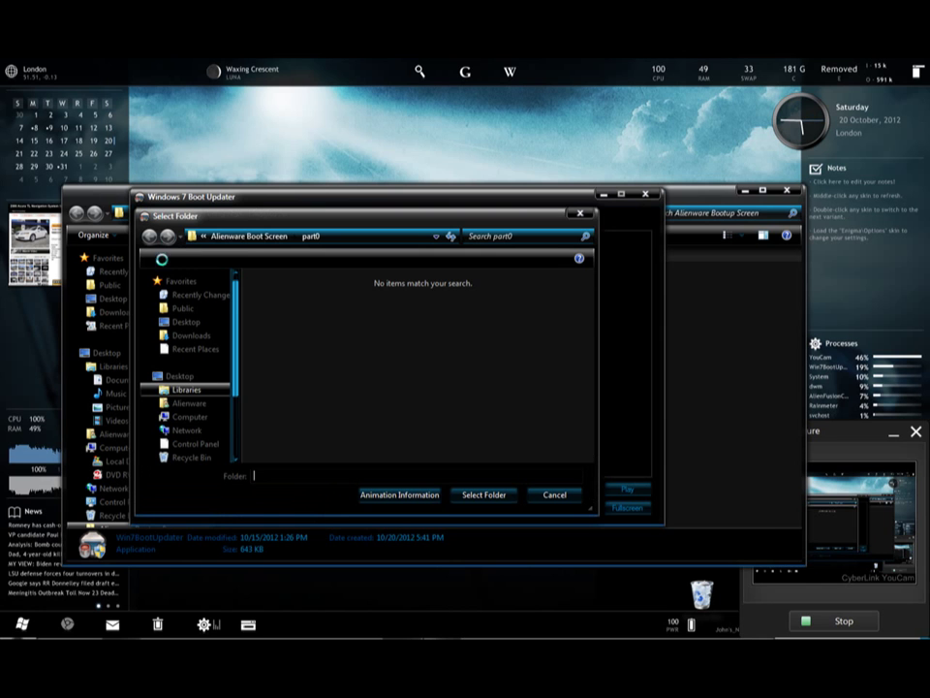
click(187, 324)
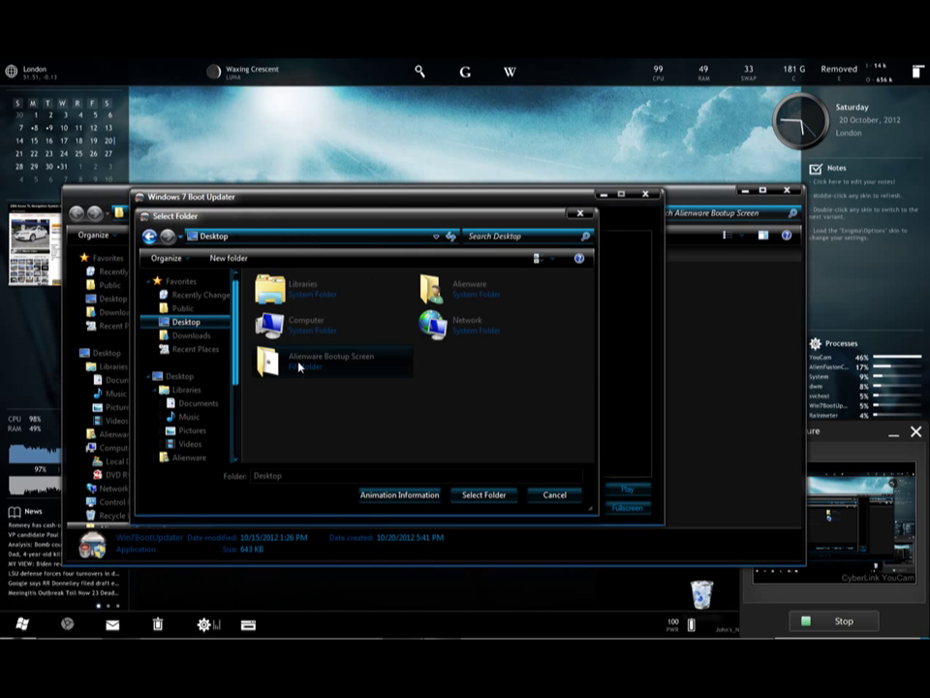
click(300, 366)
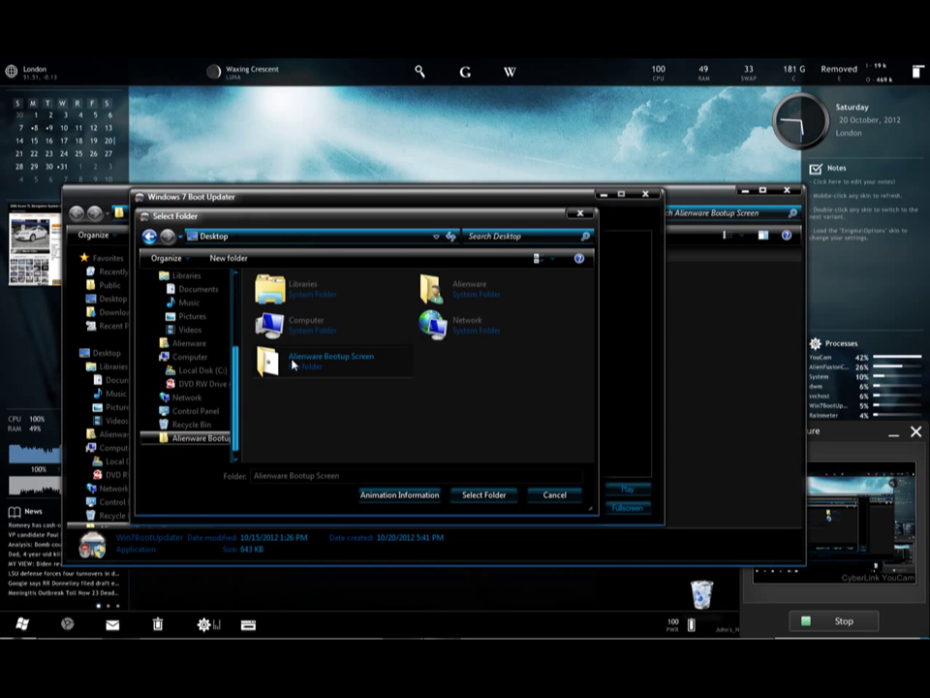
double_click(293, 364)
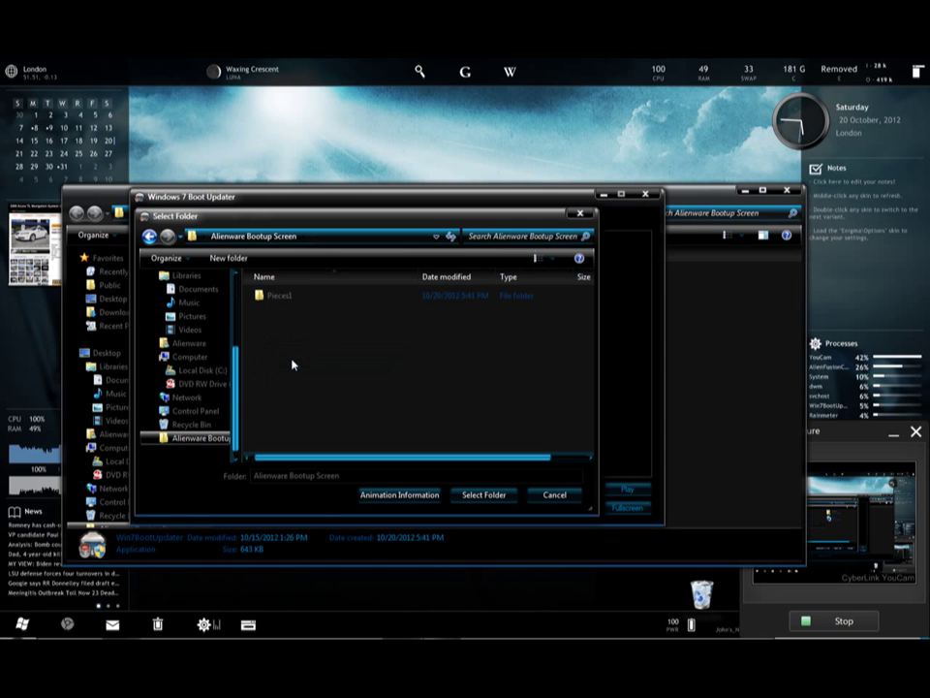
click(272, 298)
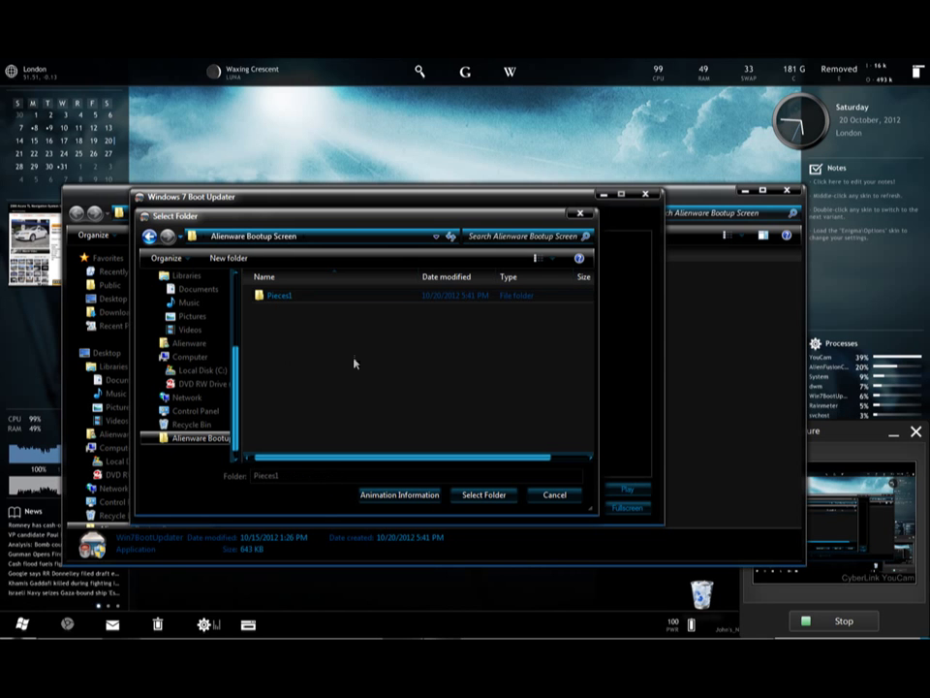
click(485, 495)
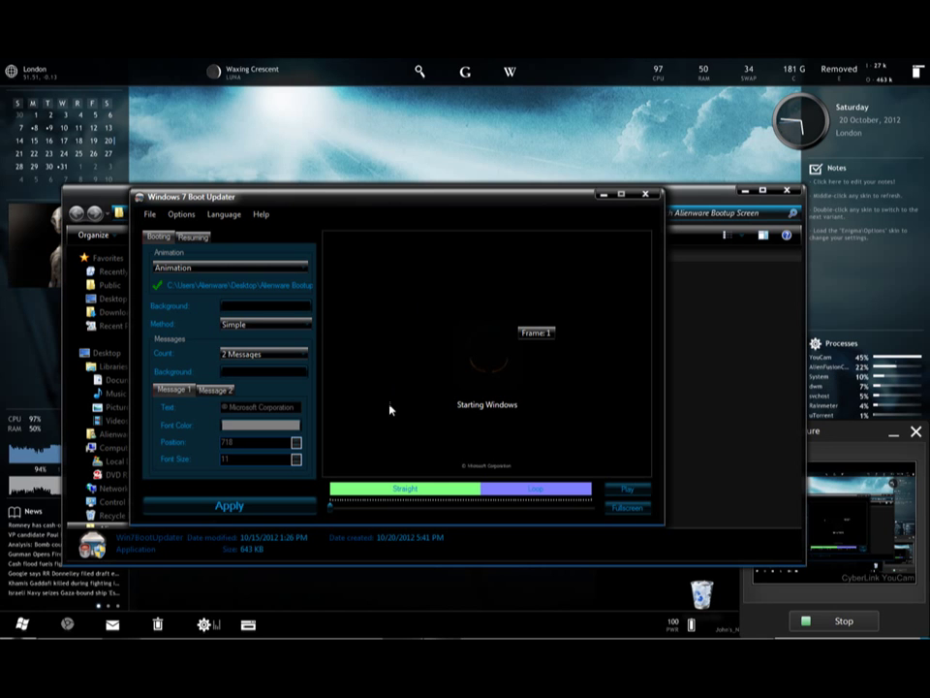
- Play the preview to see the glowing Alienware head above Starting Windows
click(620, 491)
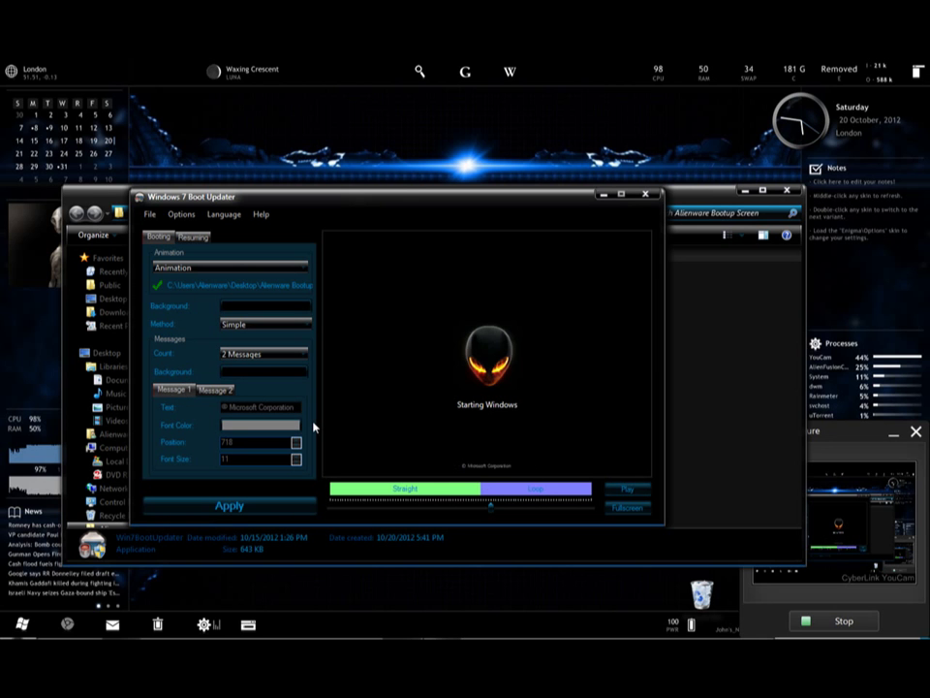
- Replace Message 1 text with 'Alienware' and give it a dark blue font colour
key(BackSpace)
key(BackSpace)
key(BackSpace)
key(BackSpace)
key(BackSpace)
key(BackSpace)
key(BackSpace)
key(BackSpace)
key(BackSpace)
key(BackSpace)
key(BackSpace)
key(BackSpace)
key(BackSpace)
key(BackSpace)
key(BackSpace)
key(BackSpace)
text(Al)
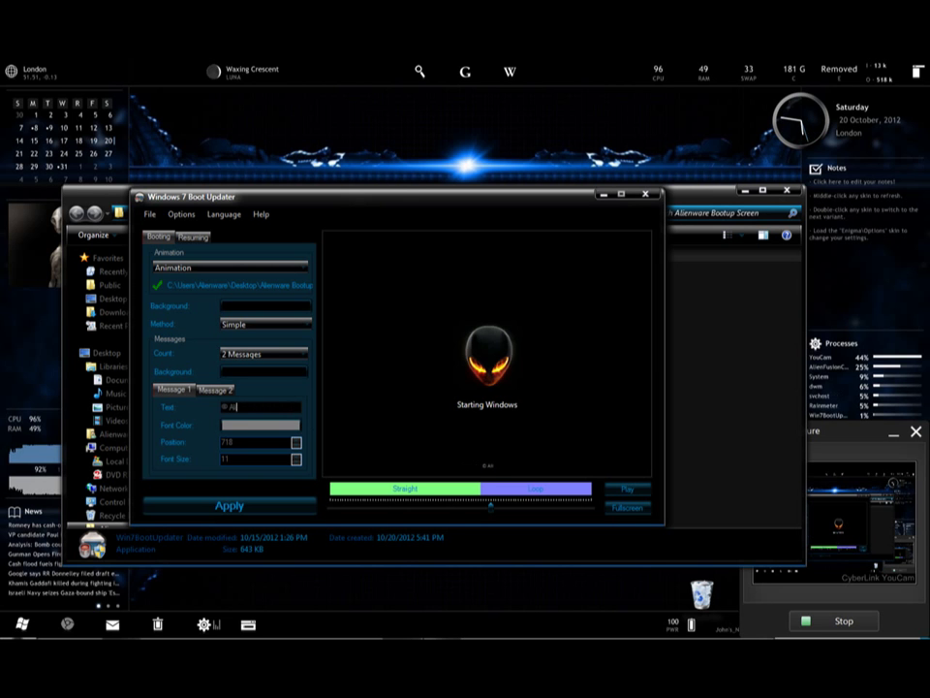
text(ienware)
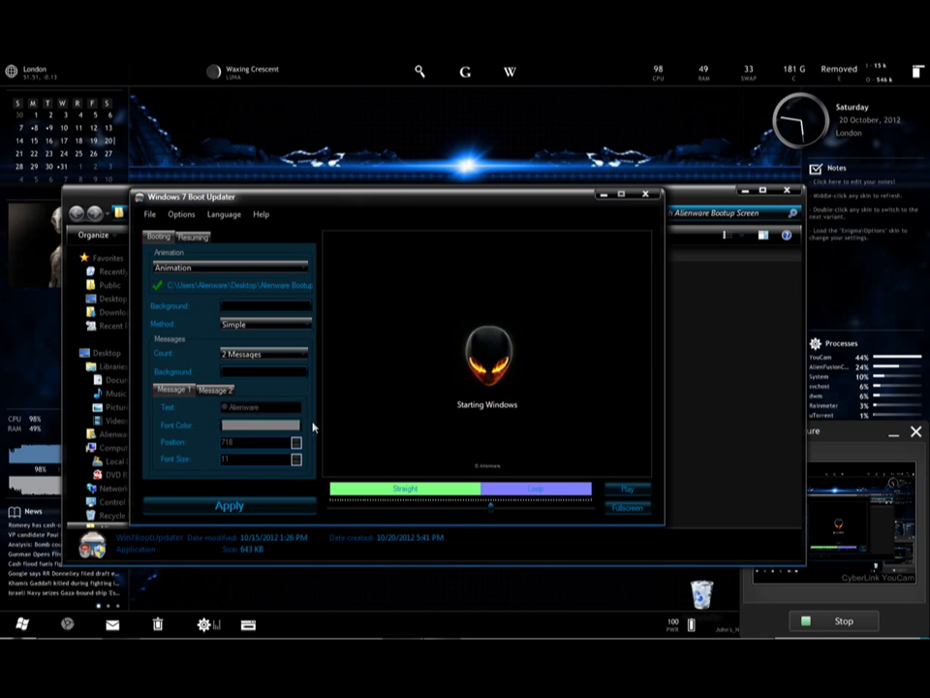
click(247, 429)
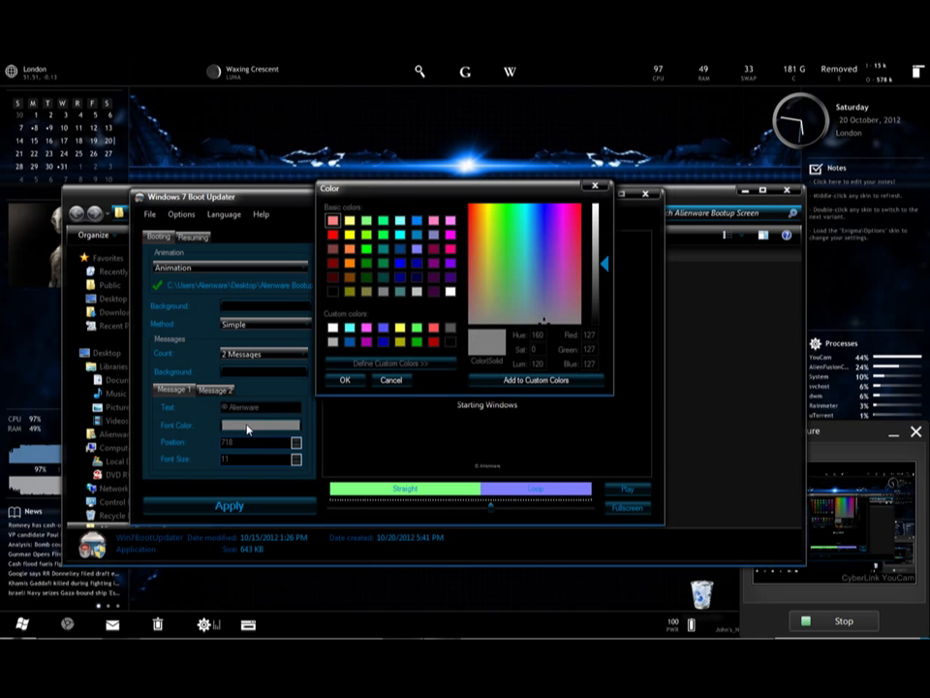
click(398, 279)
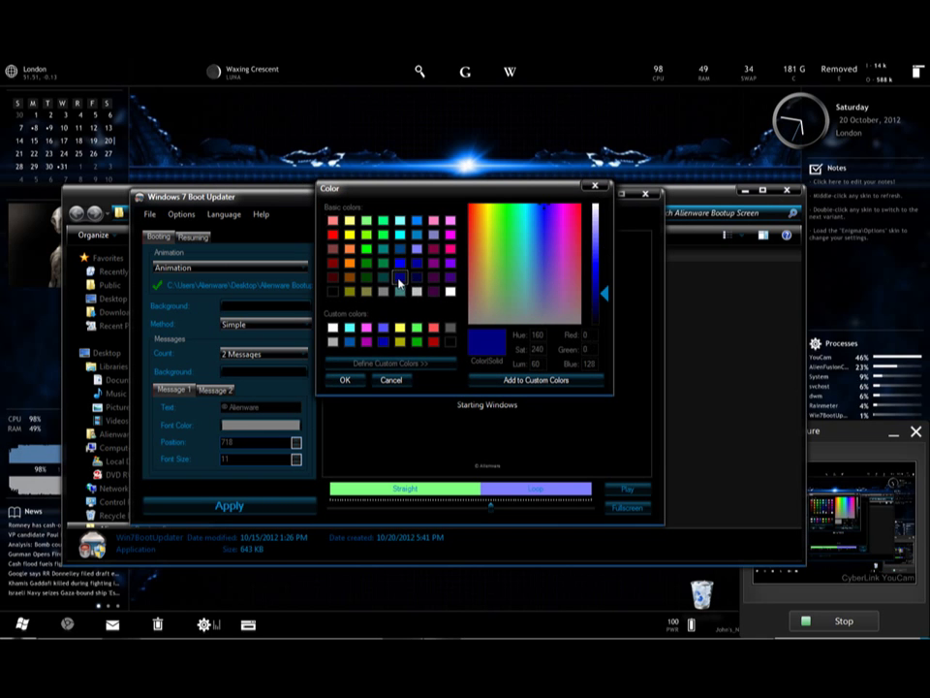
click(344, 380)
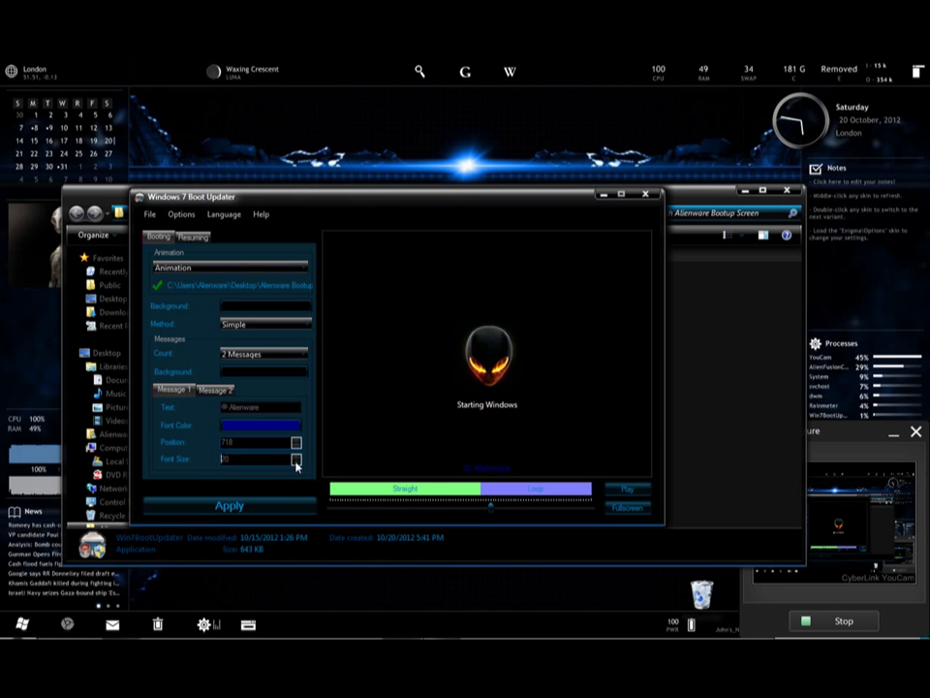
- Set Message 2 to 'Aleinware Warming Up' in dark blue at font size 22
click(215, 391)
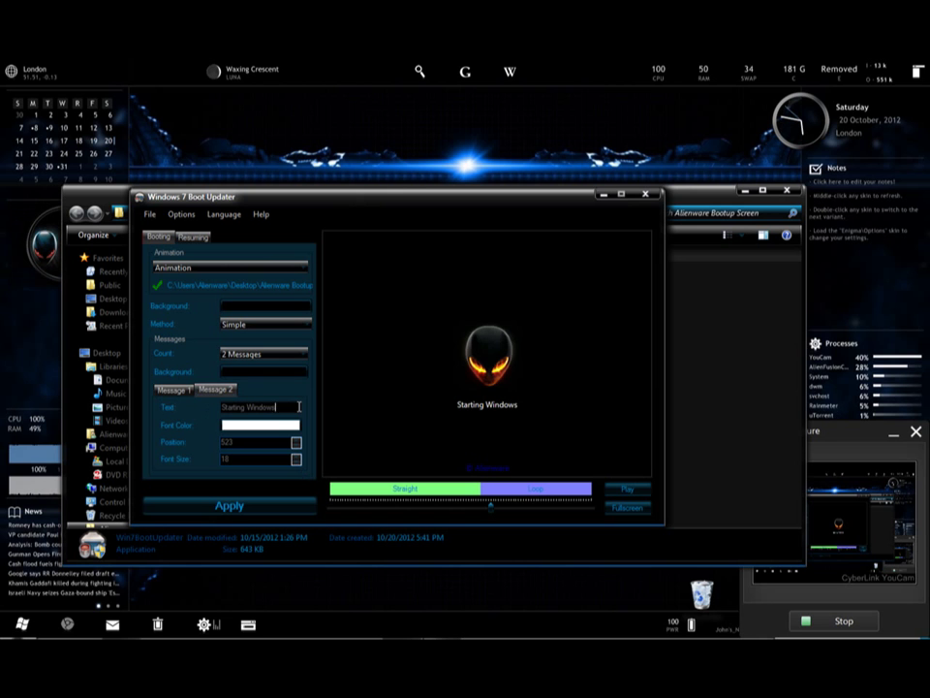
key(BackSpace)
key(BackSpace)
key(BackSpace)
key(BackSpace)
key(BackSpace)
key(BackSpace)
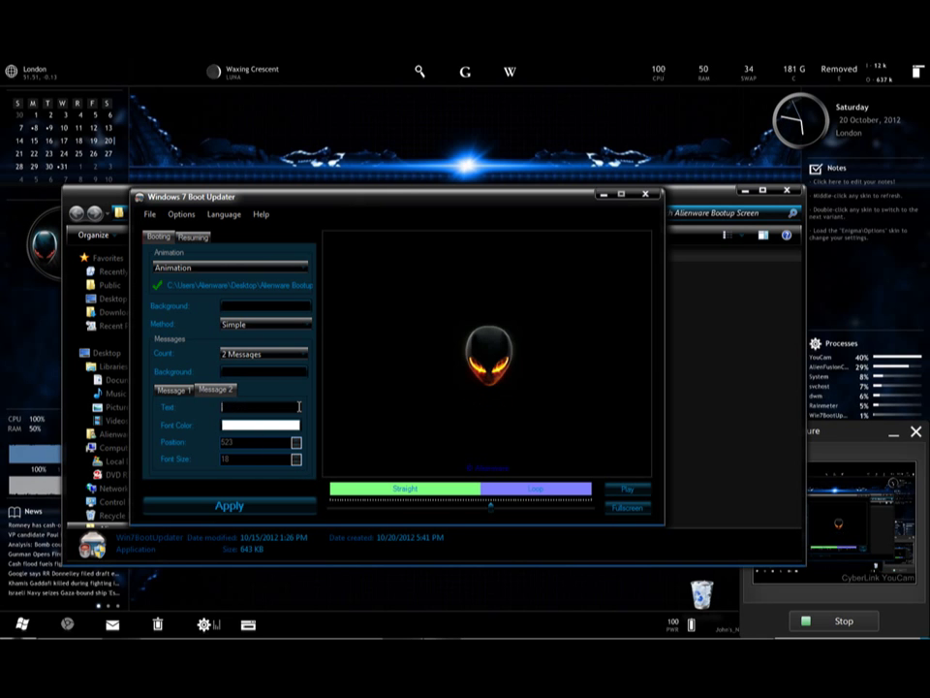
text(A)
text(lei)
text(nware)
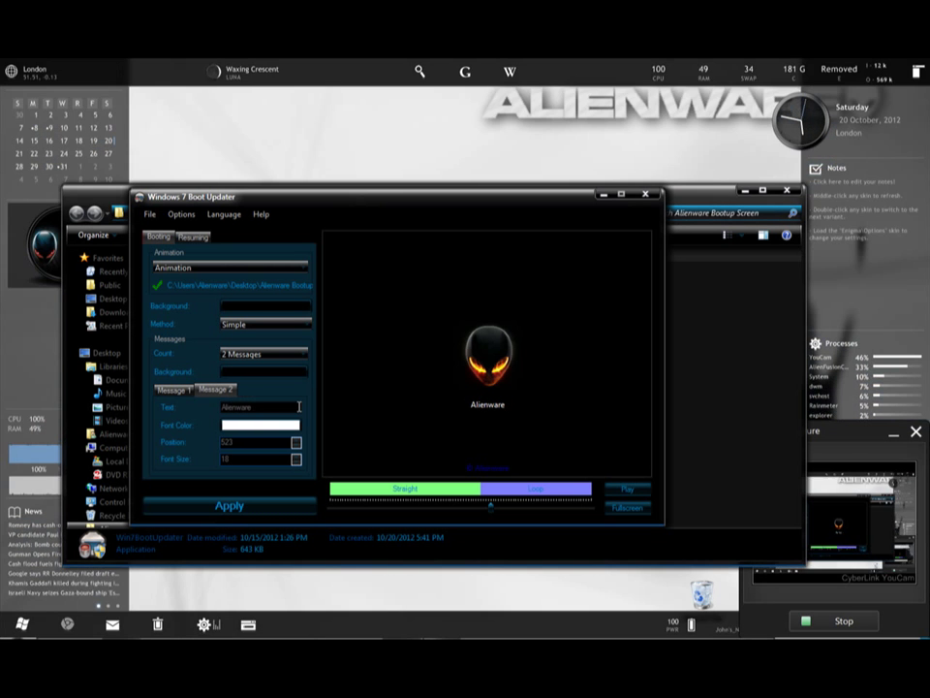
text( Warming)
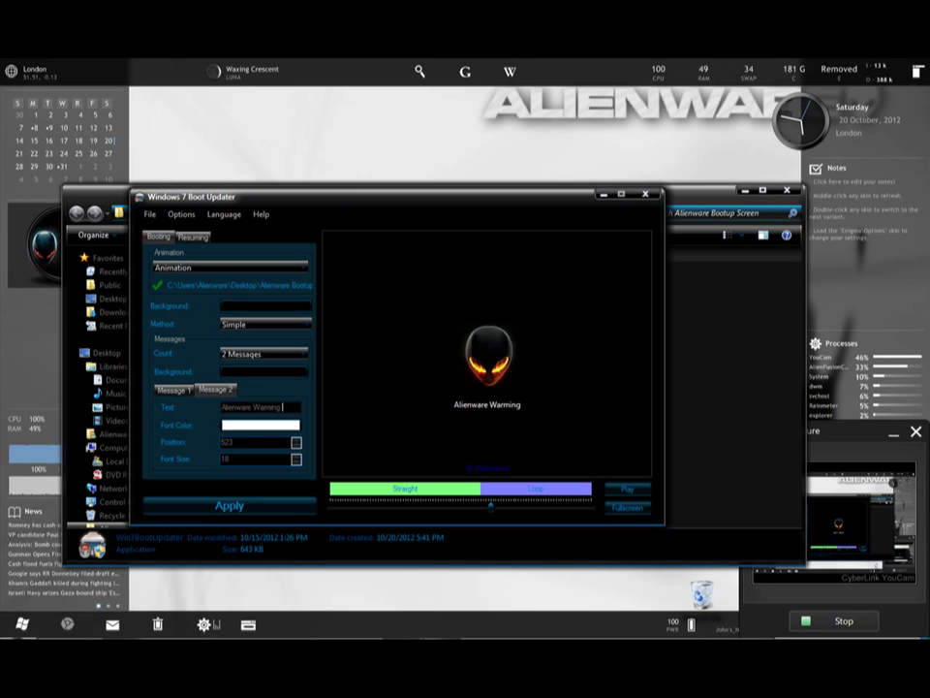
text( Up)
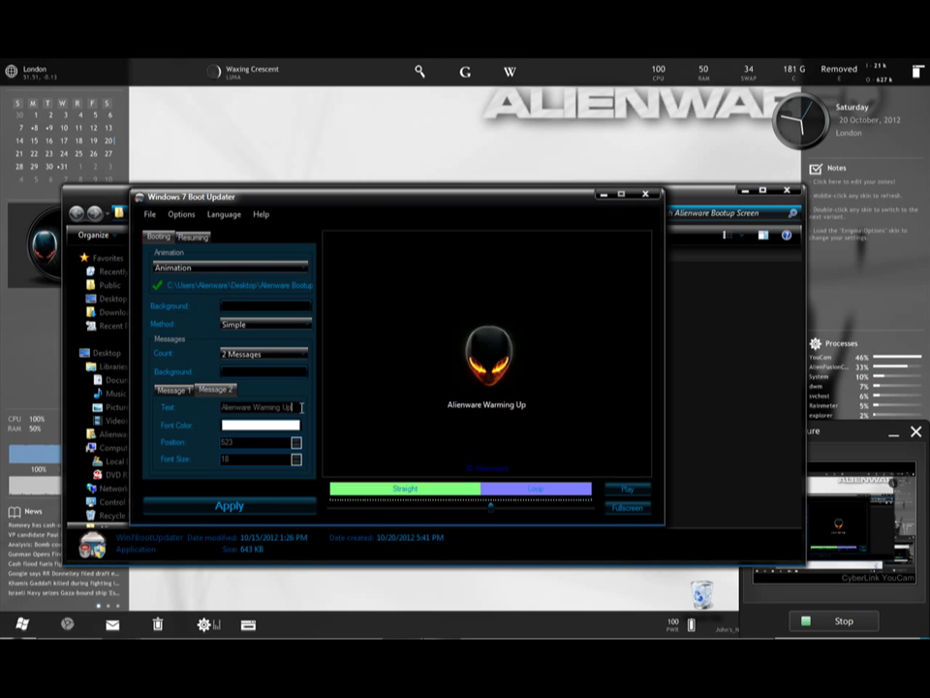
click(233, 428)
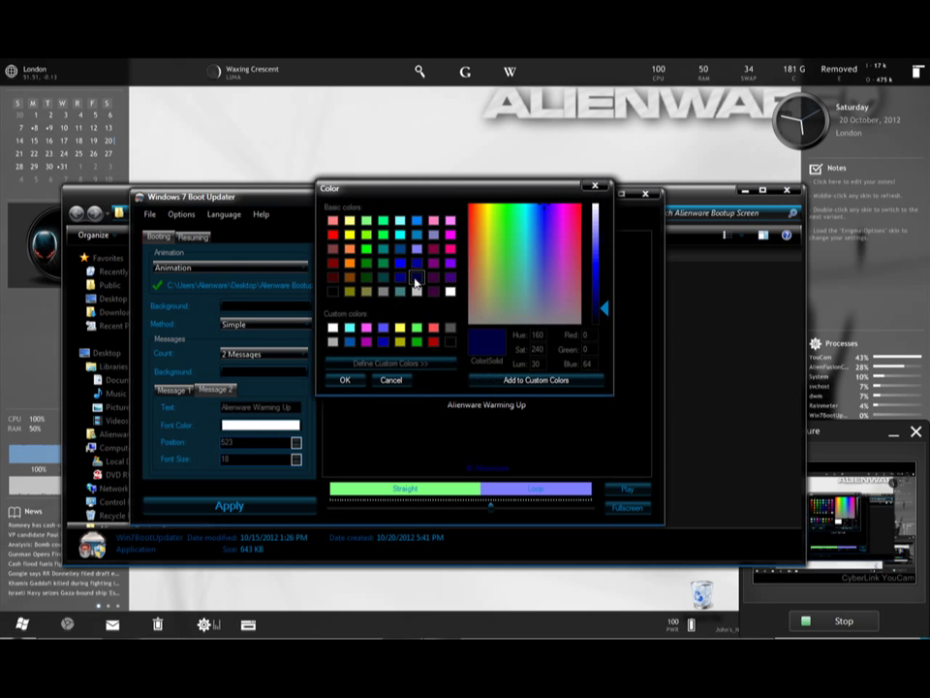
click(400, 279)
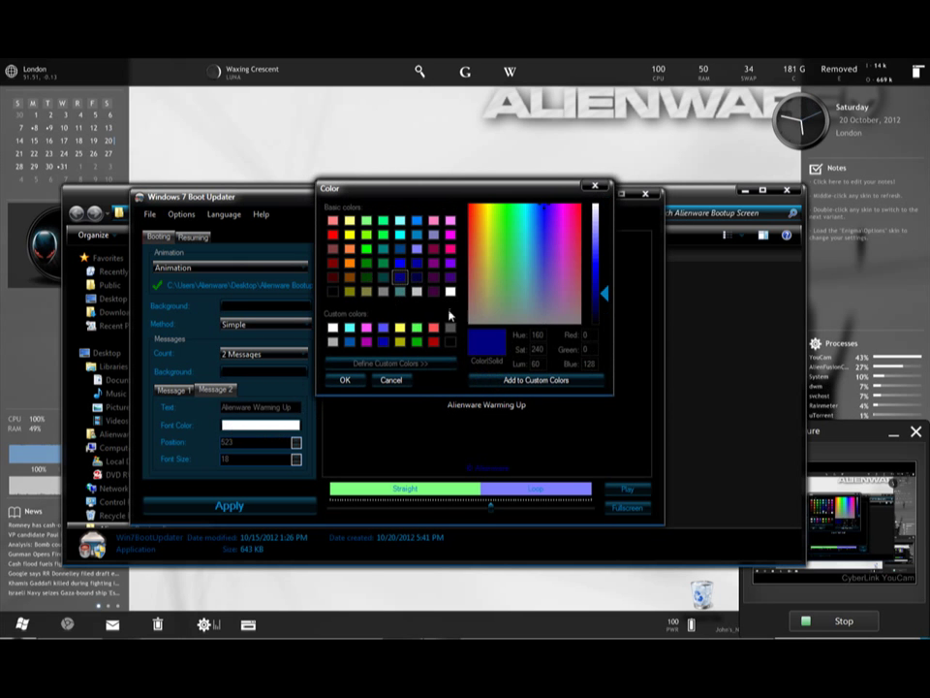
click(347, 381)
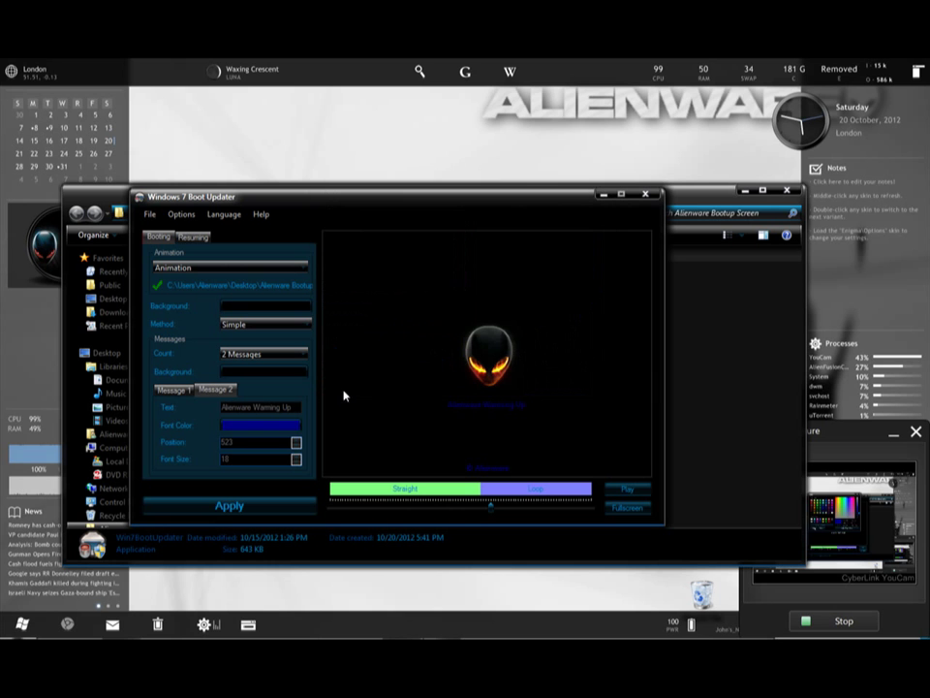
click(297, 458)
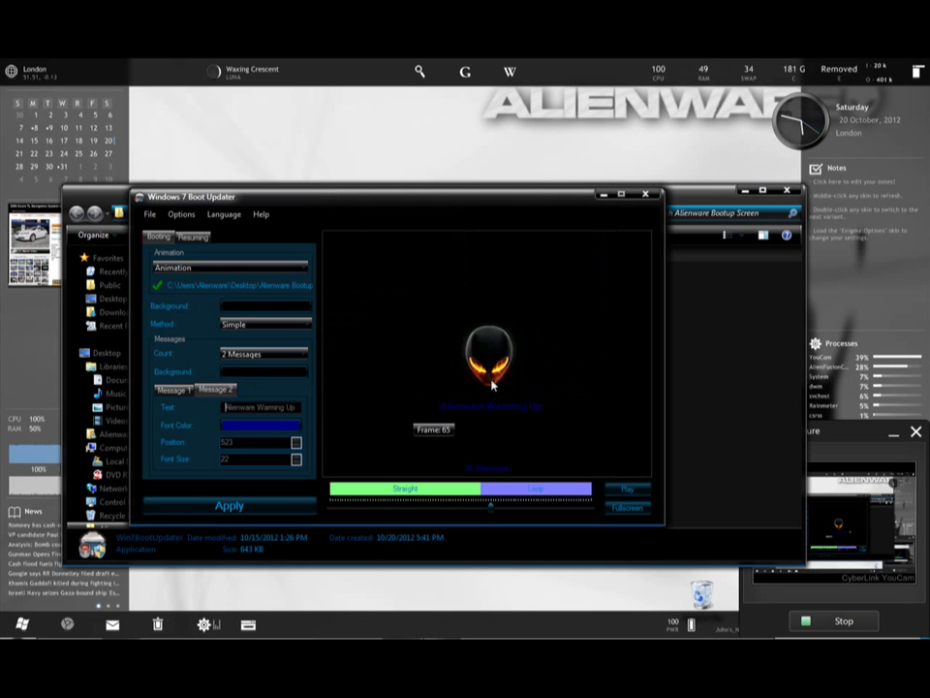
- Preview the finished Alienware boot screen, then close Windows 7 Boot Updater
click(631, 490)
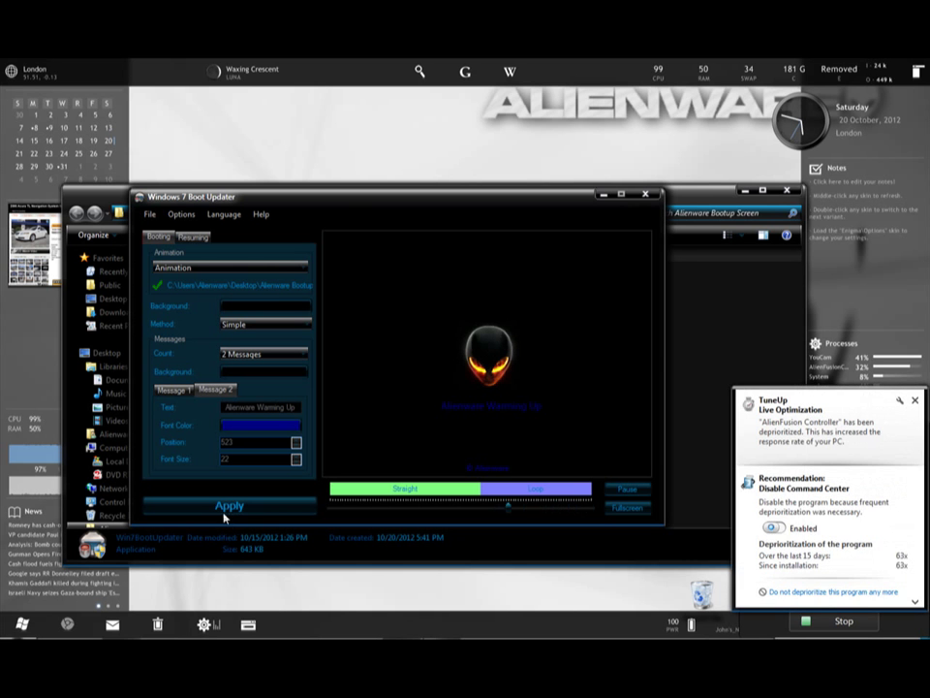
click(645, 194)
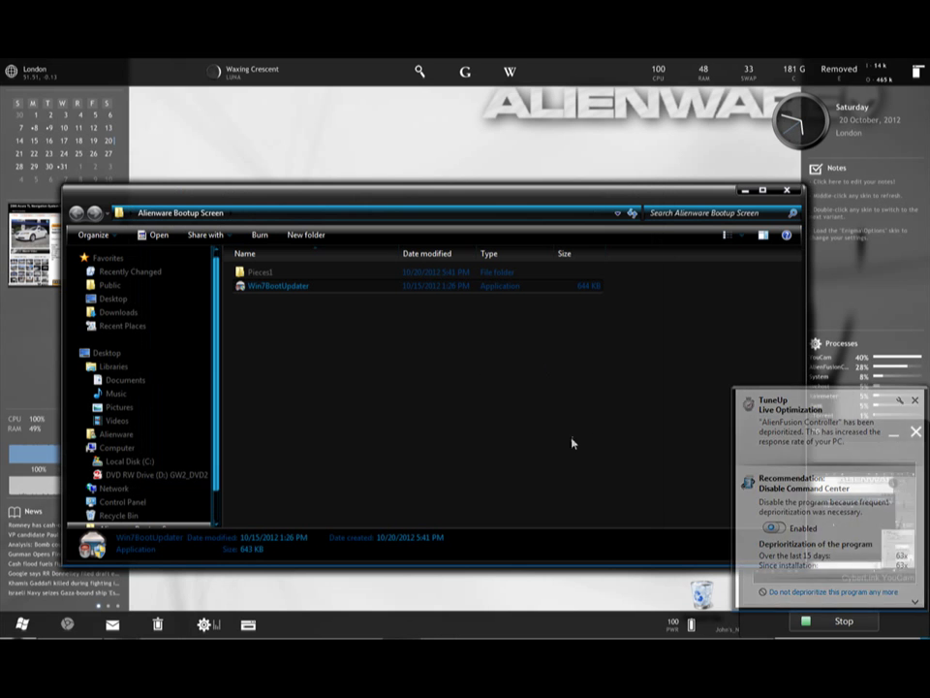